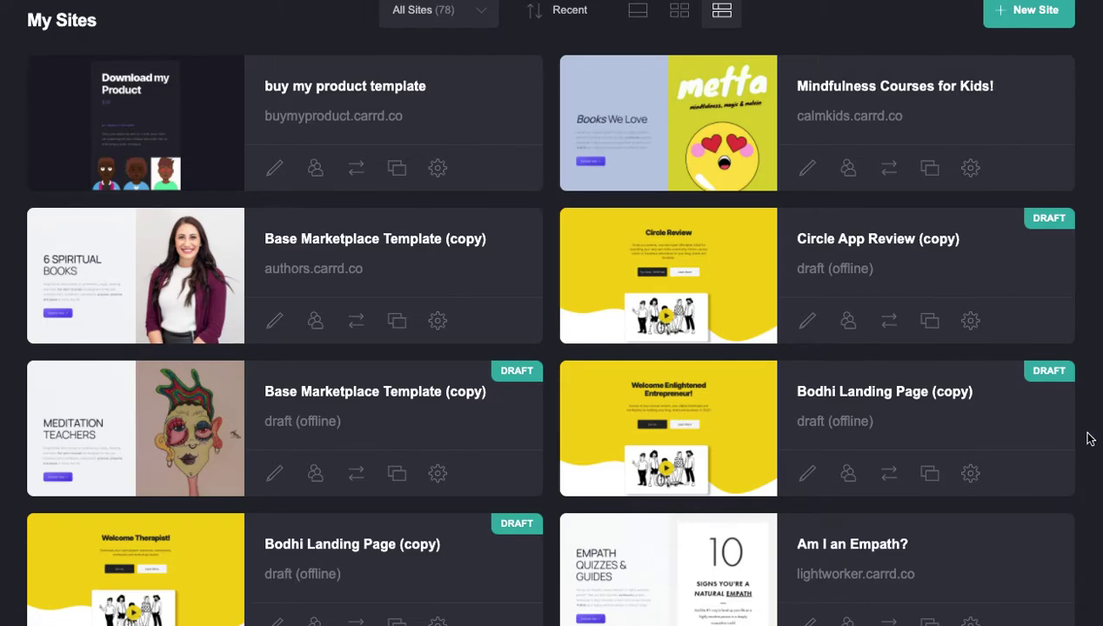
- Duplicate the Bodhi Landing Page site as a new 'Bodhi Landing Page (copy)' draft
scroll(1091, 439, down, 5)
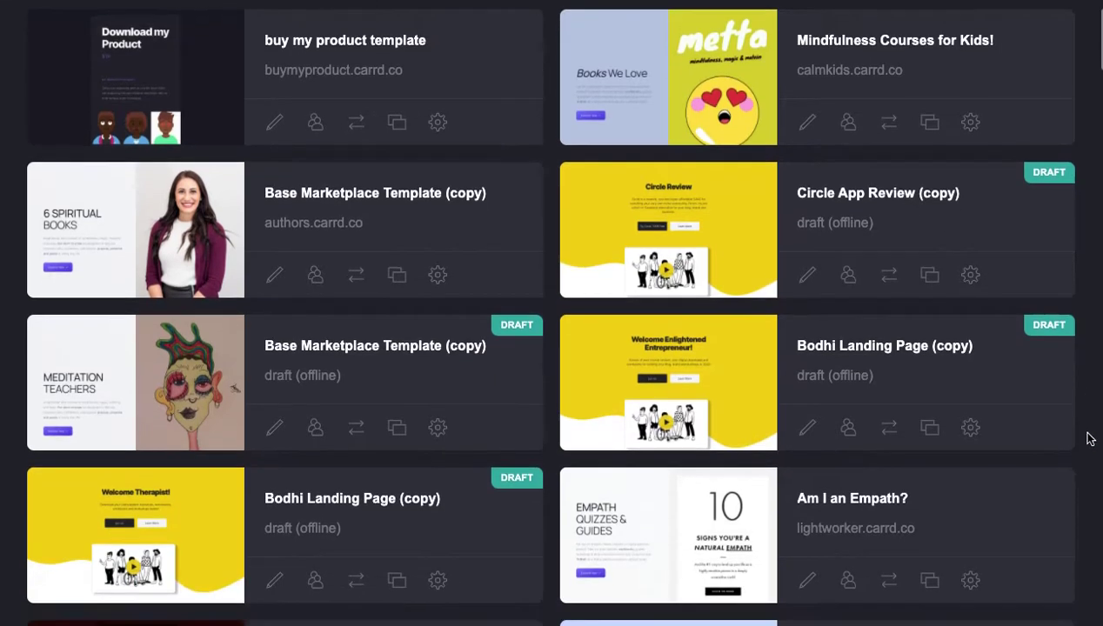
scroll(1090, 439, up, 2)
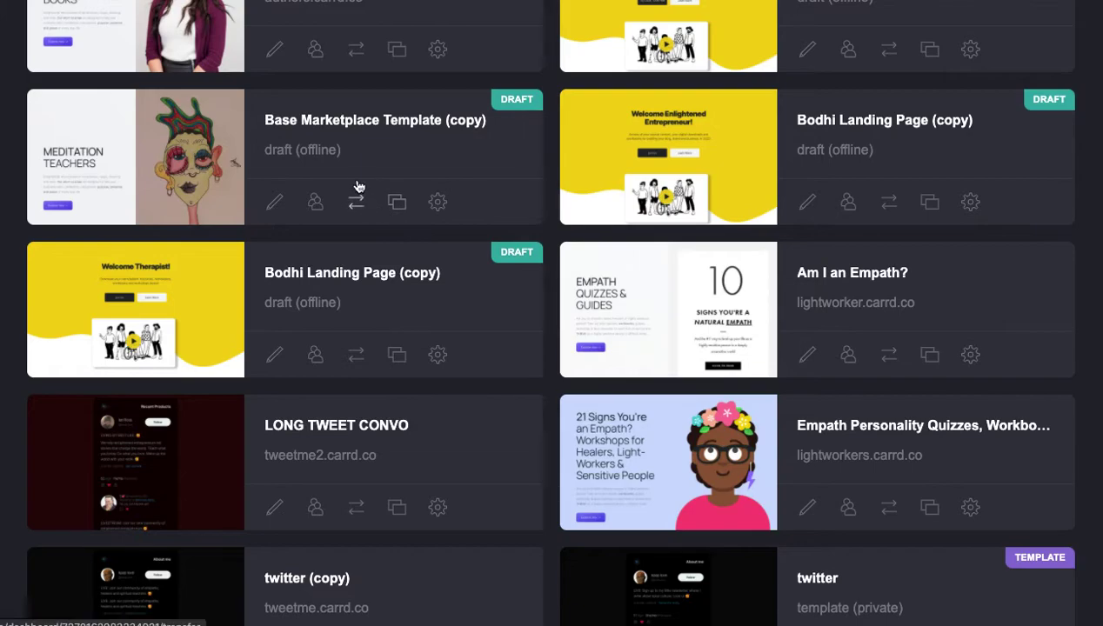
click(933, 207)
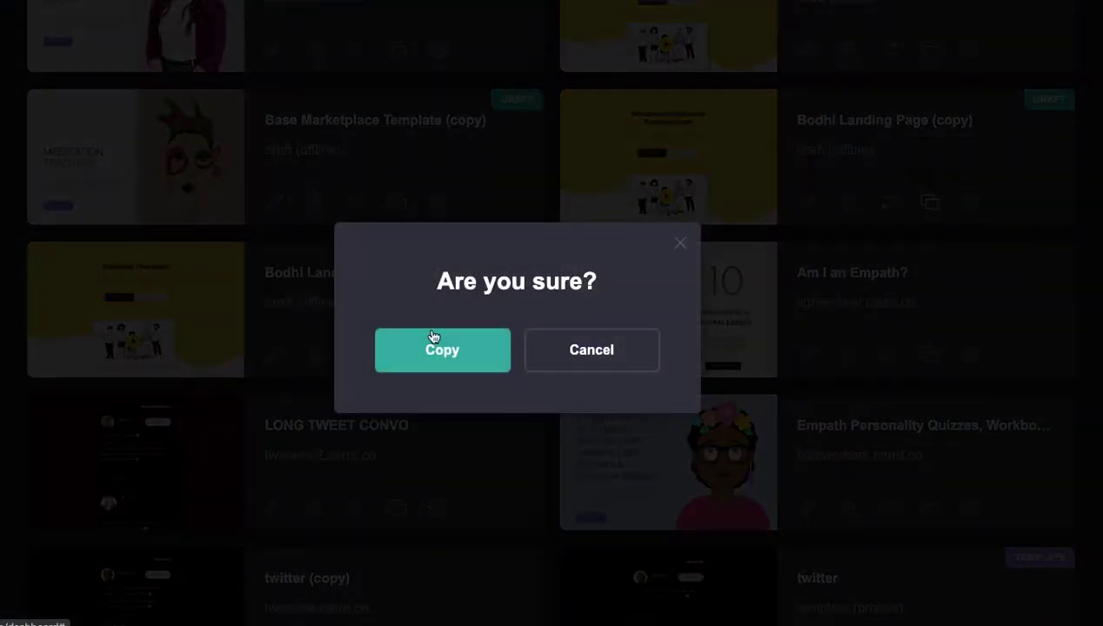
click(433, 351)
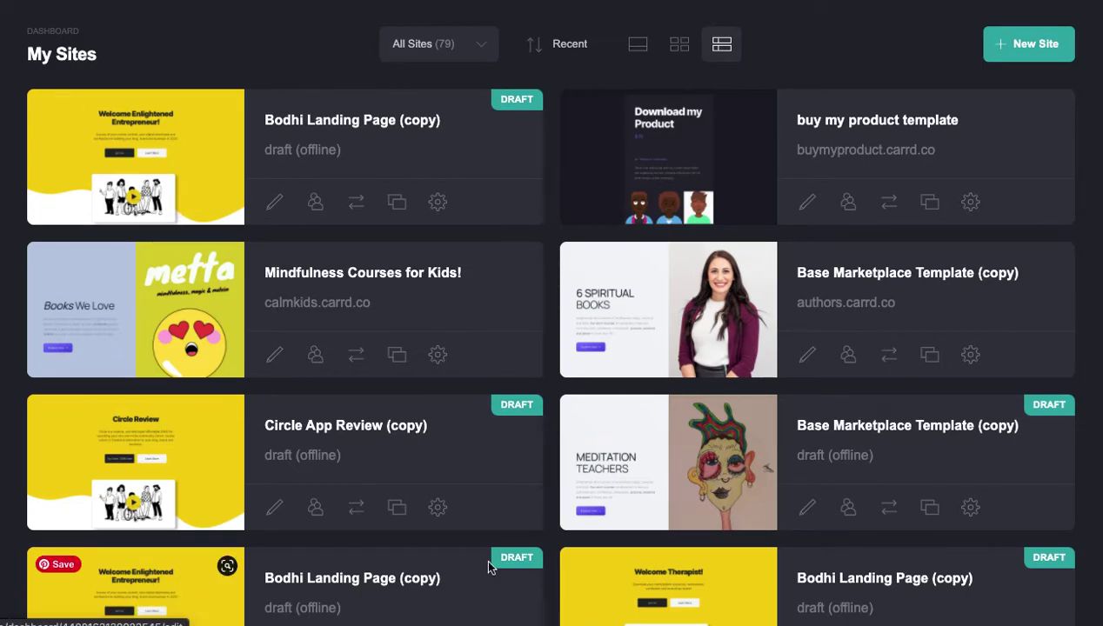
- Open the new Bodhi Landing Page (copy) site in the editor
scroll(663, 587, down, 1)
scroll(662, 587, down, 10)
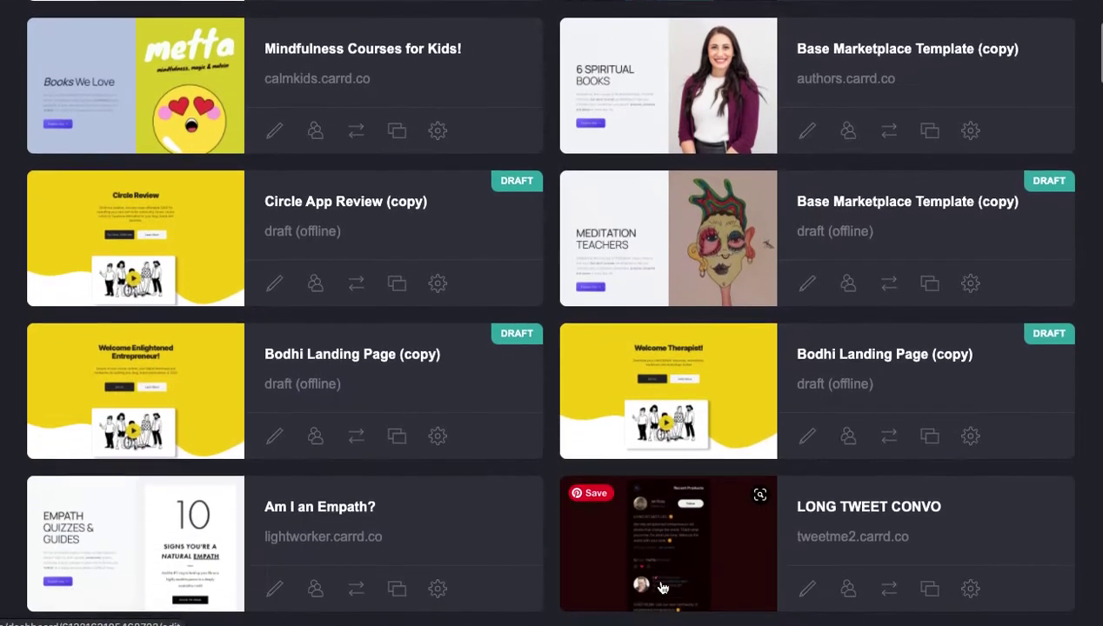
scroll(662, 588, down, 1)
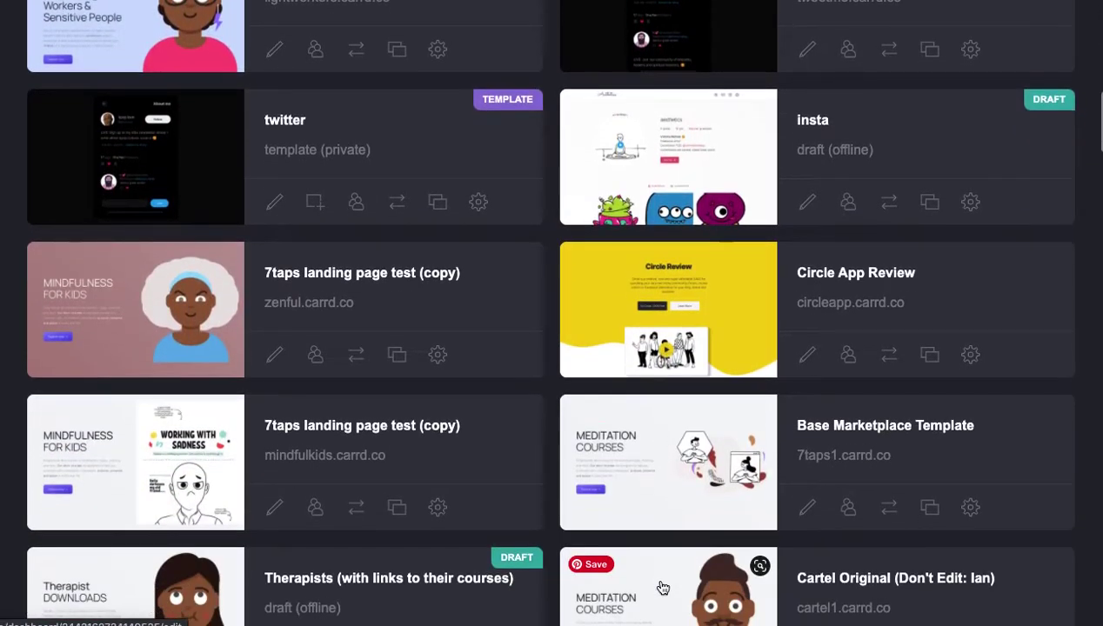
scroll(696, 422, down, 2)
scroll(695, 422, down, 9)
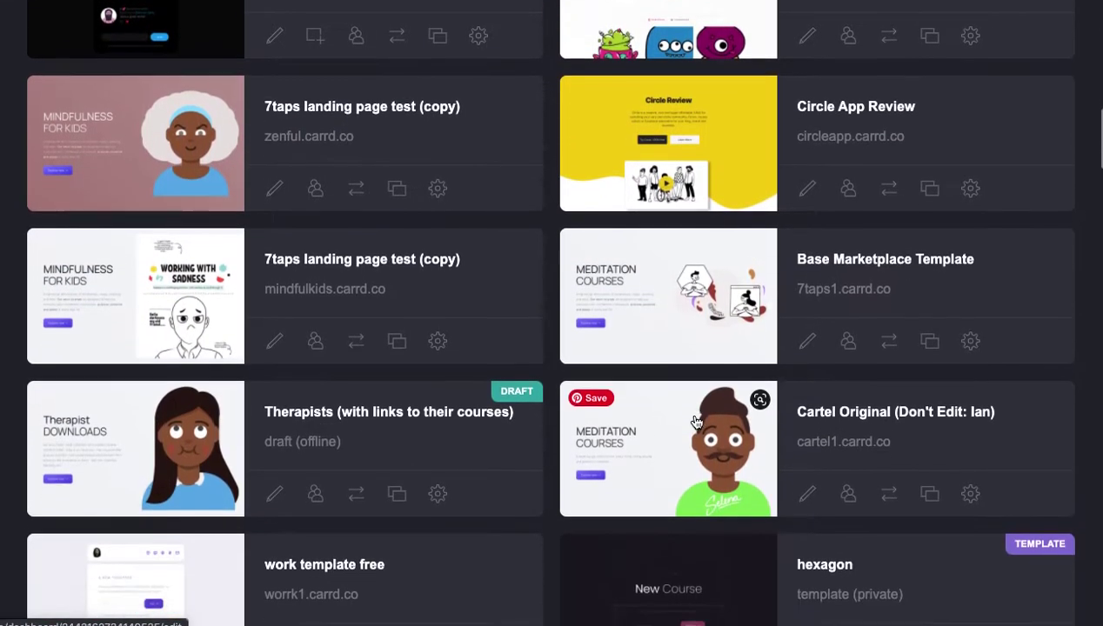
scroll(696, 422, down, 5)
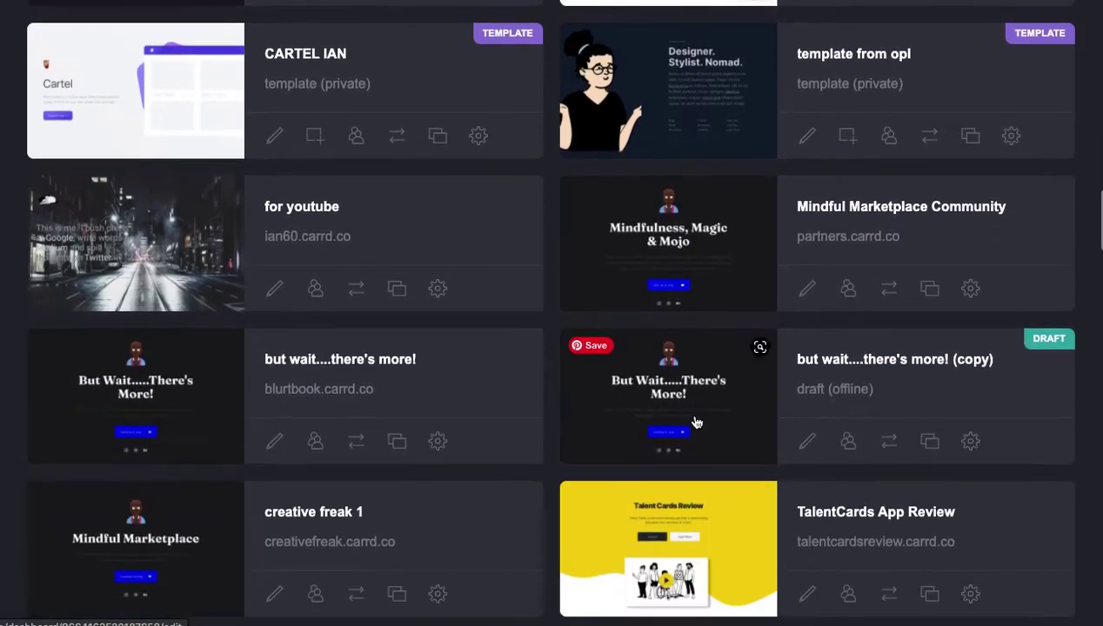
scroll(666, 432, up, 6)
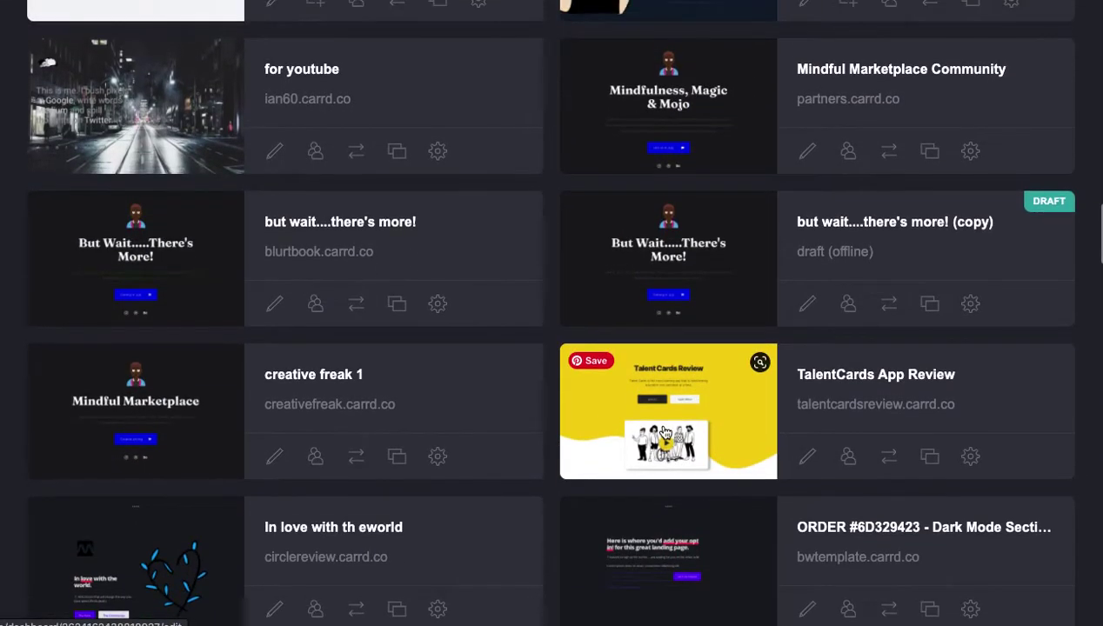
scroll(666, 432, up, 10)
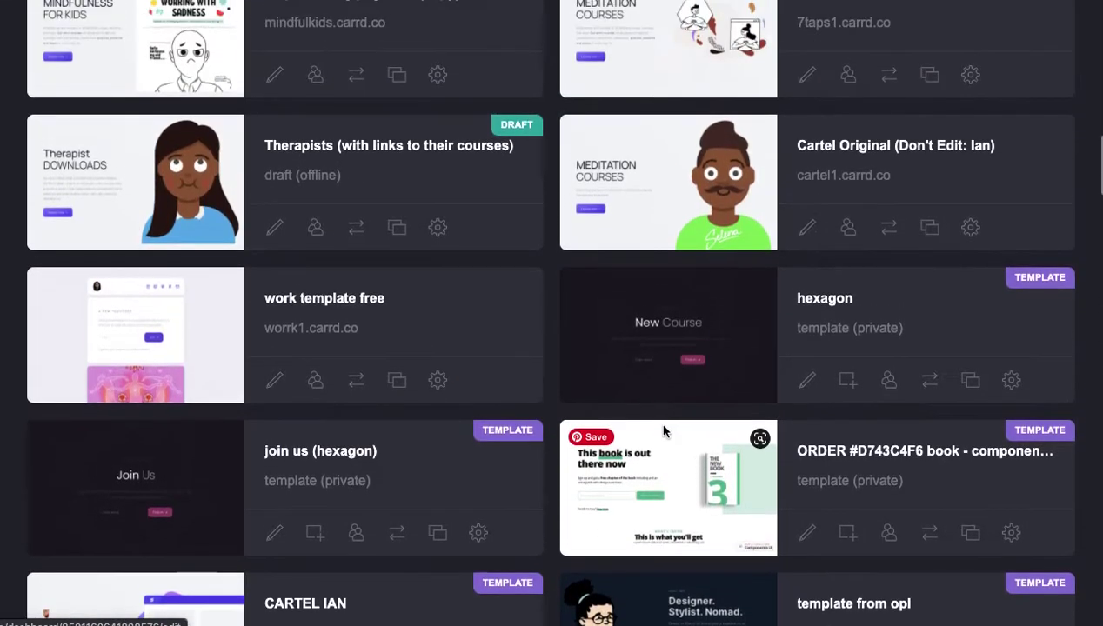
scroll(663, 431, up, 9)
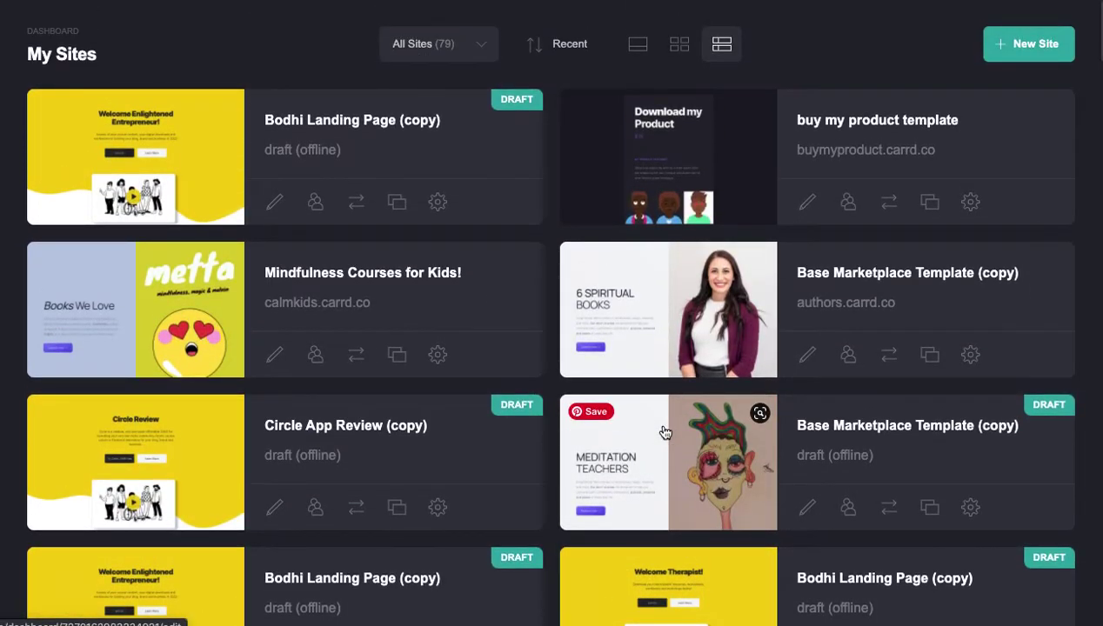
click(274, 204)
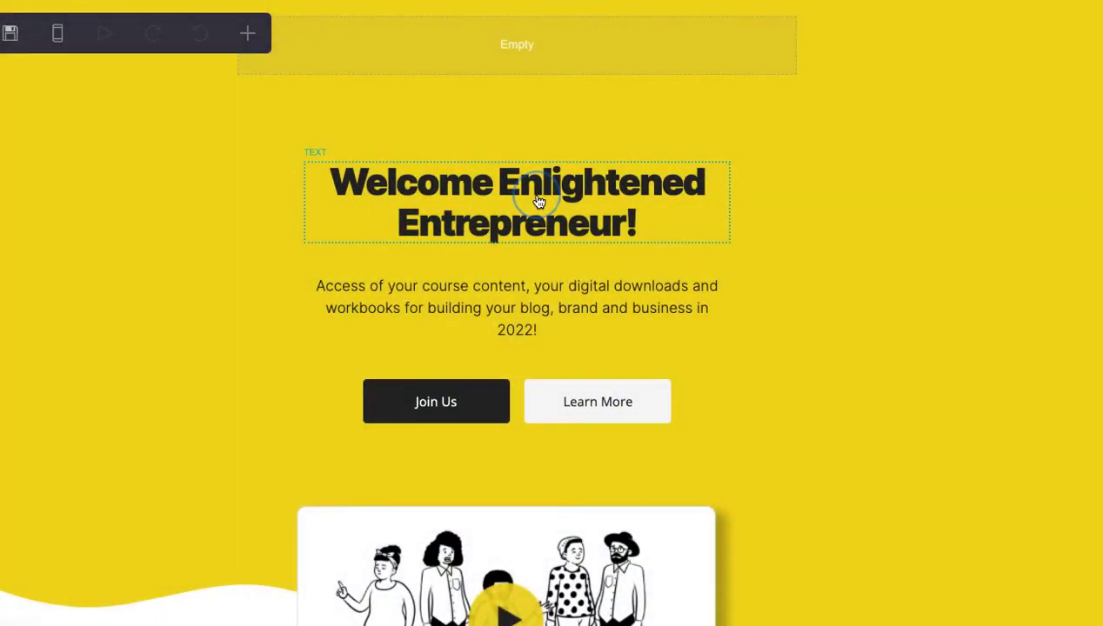
- Replace the 'Welcome Enlightened Entrepreneur' heading with 'This is a live tutorial on how to publish a carrd to a web address/url!'
click(538, 202)
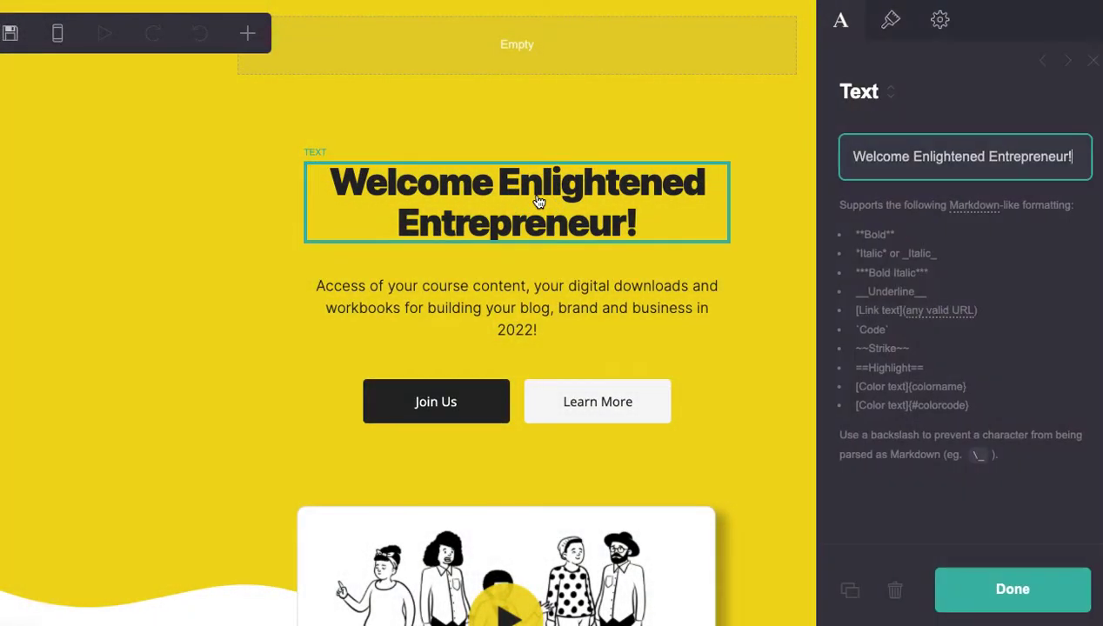
drag(894, 158, 1068, 157)
key(BackSpace)
key(BackSpace)
key(BackSpace)
key(BackSpace)
key(BackSpace)
key(BackSpace)
key(BackSpace)
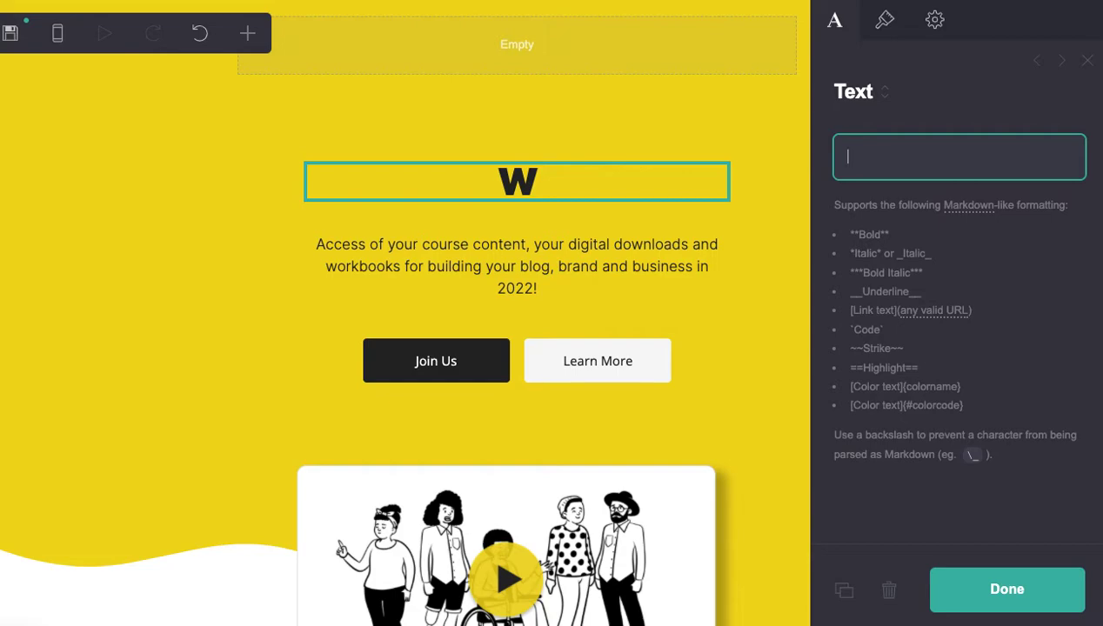
text(This is a )
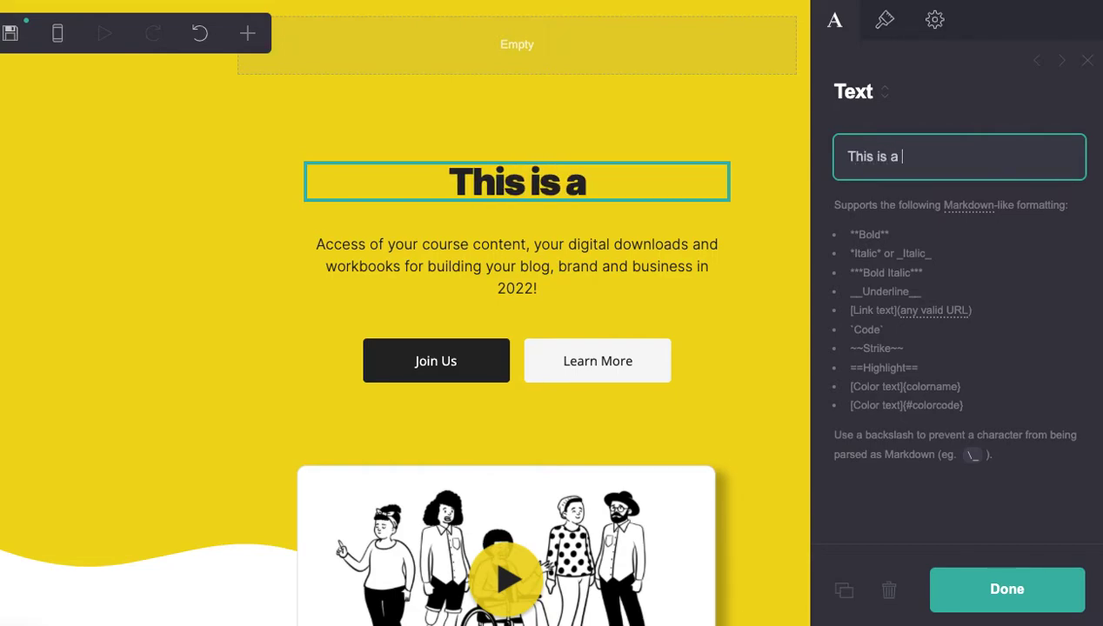
text(live tutorial)
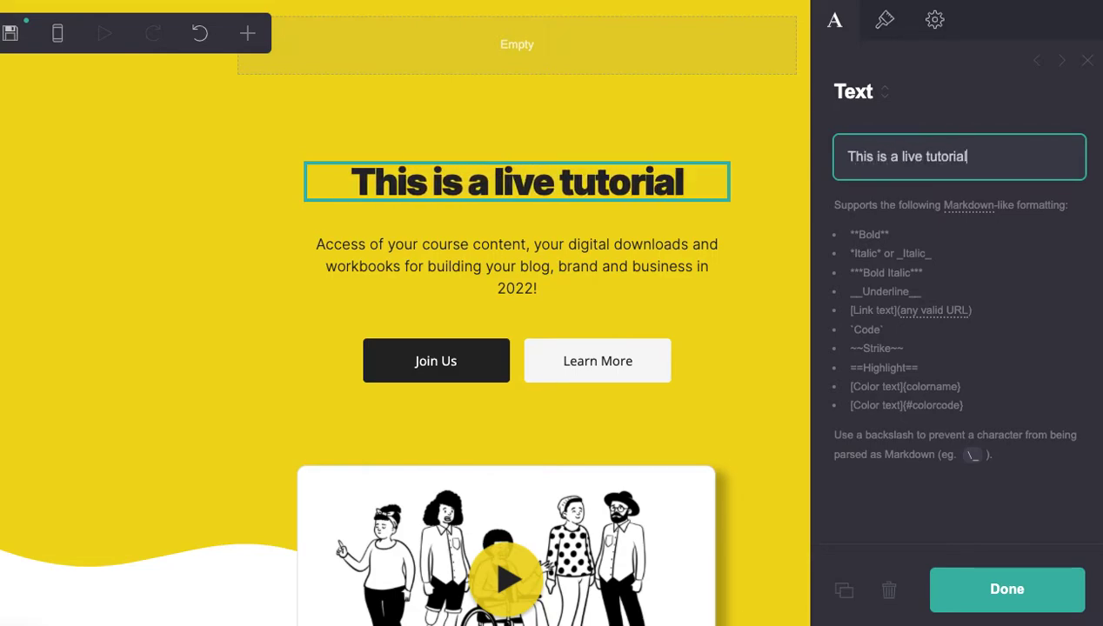
text( on how to publis)
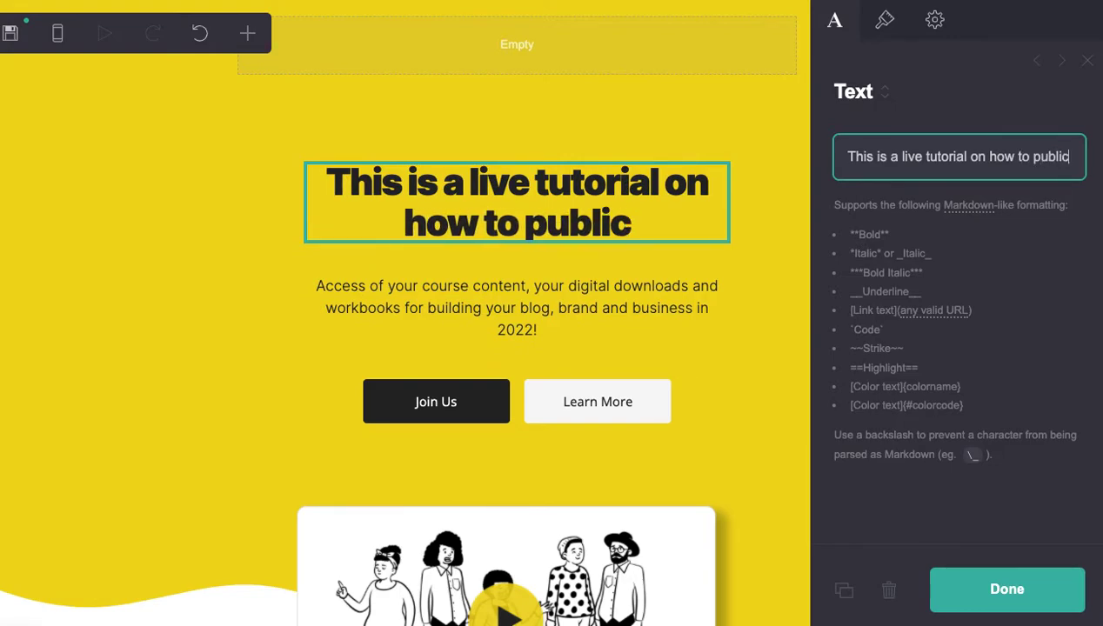
text(h a carrd)
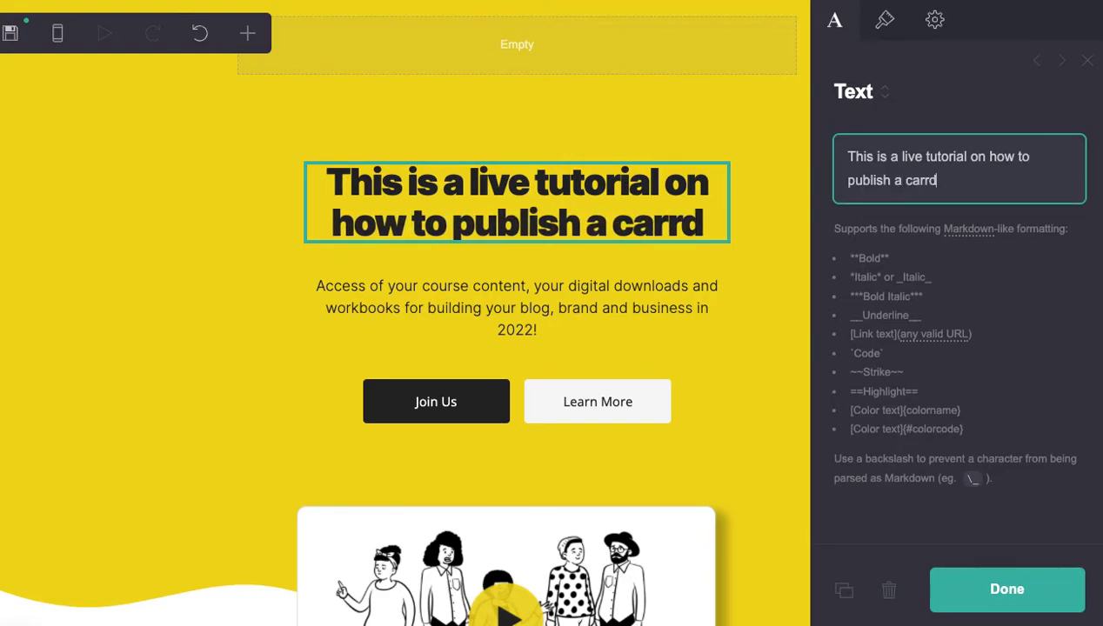
text( to a web address/)
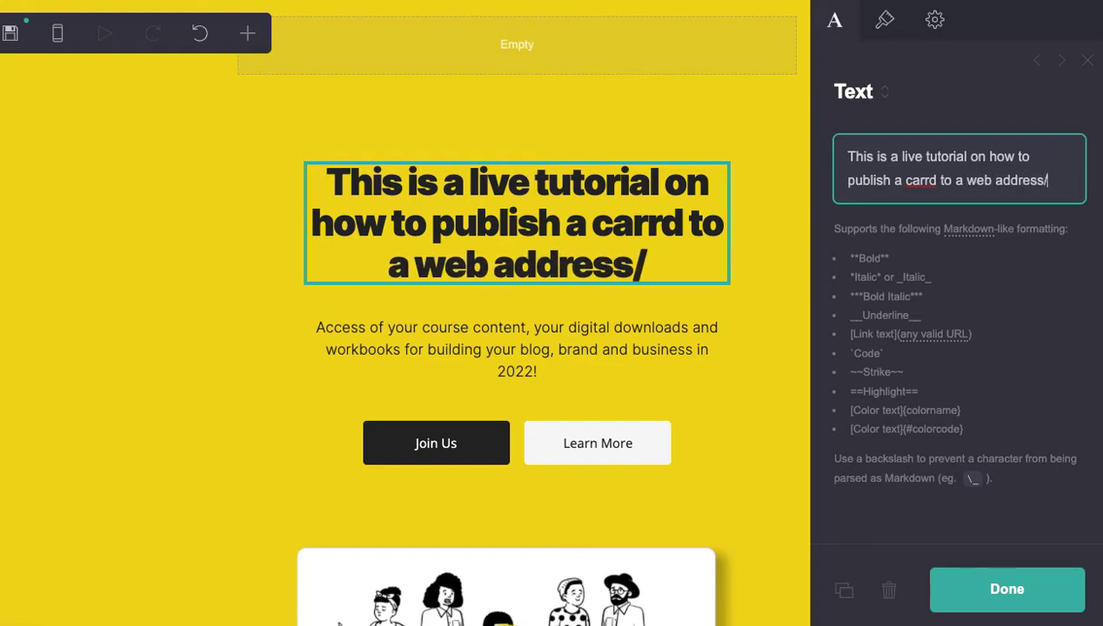
text(url!)
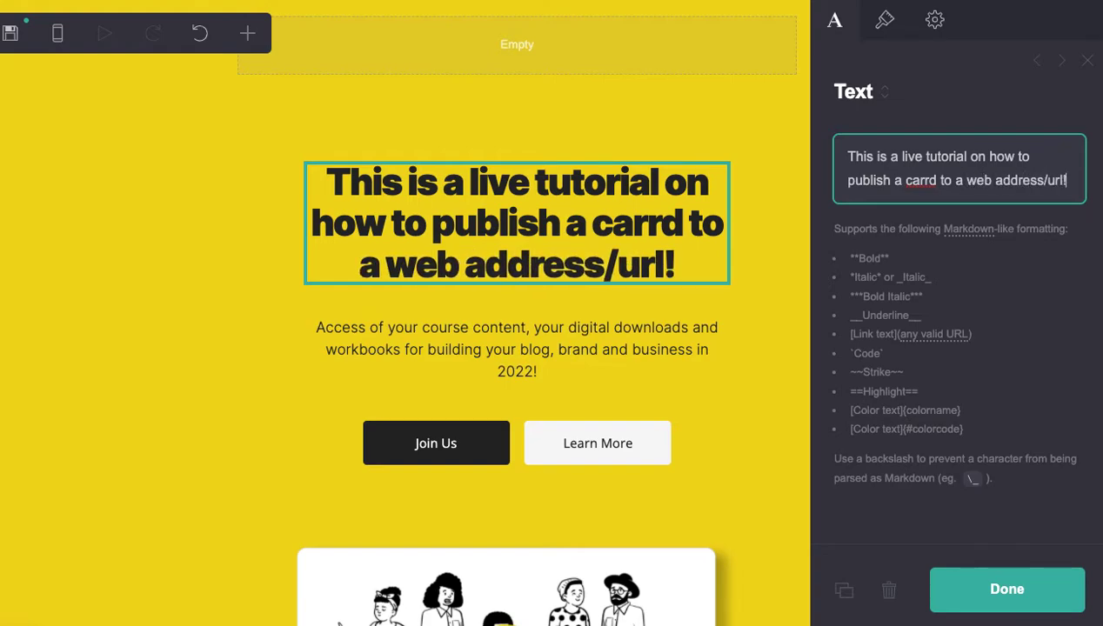
click(1027, 583)
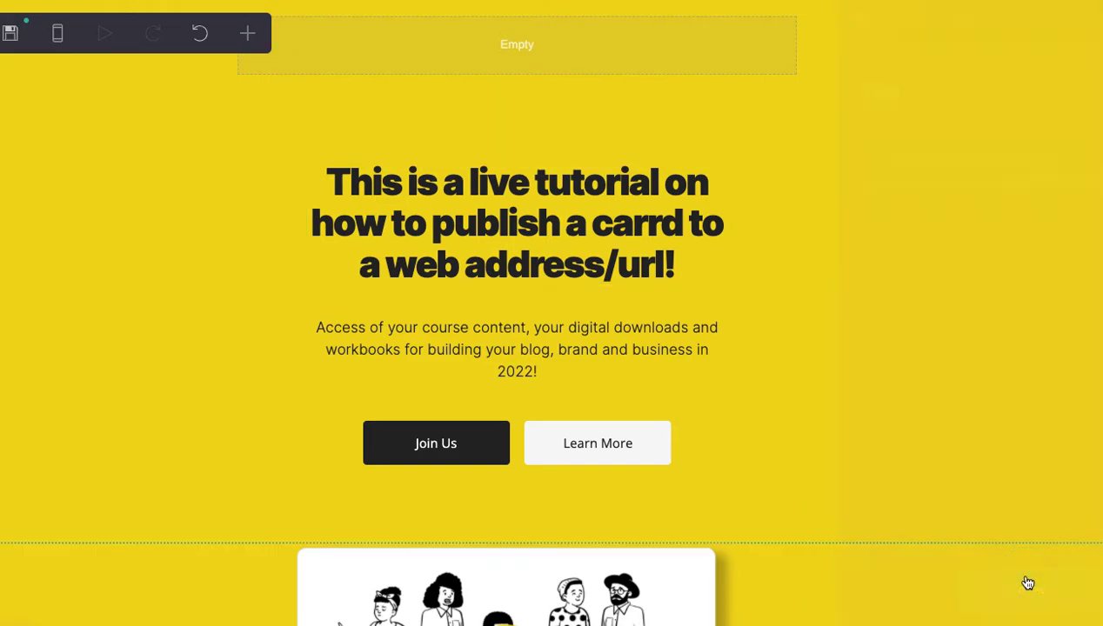
- Open the site's Save settings and clear the existing Title field
click(11, 34)
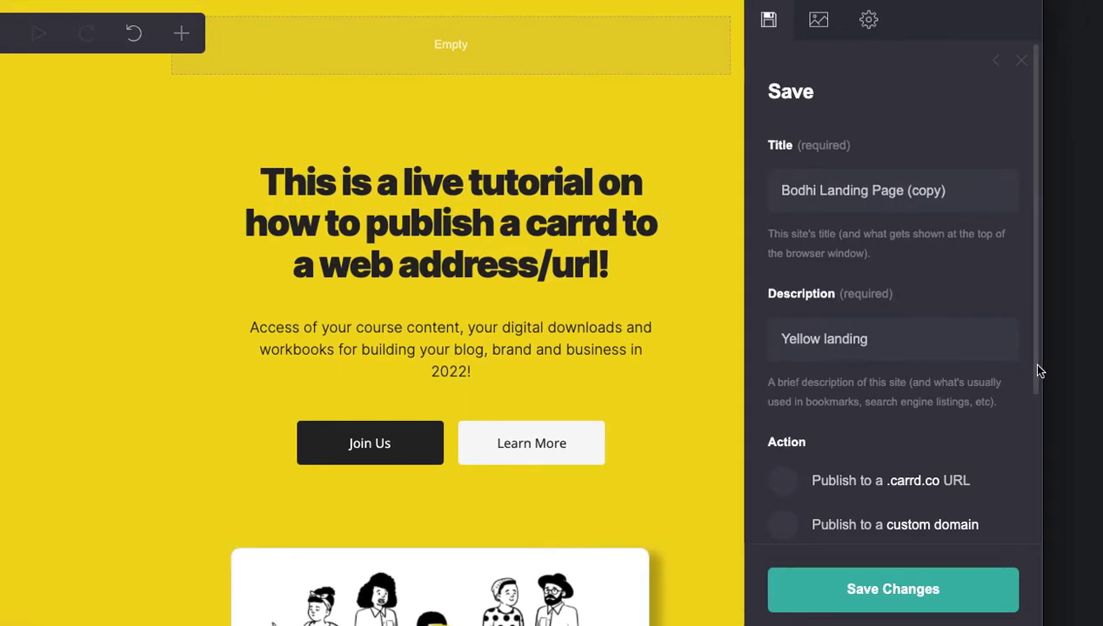
drag(1038, 371, 1051, 535)
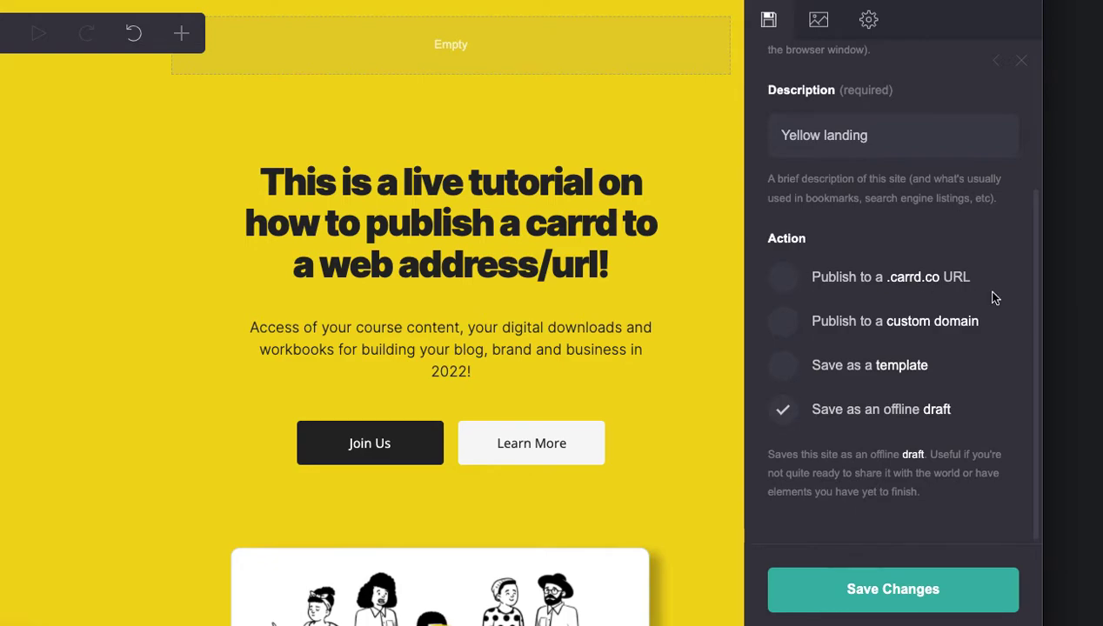
drag(1025, 323, 667, 153)
key(BackSpace)
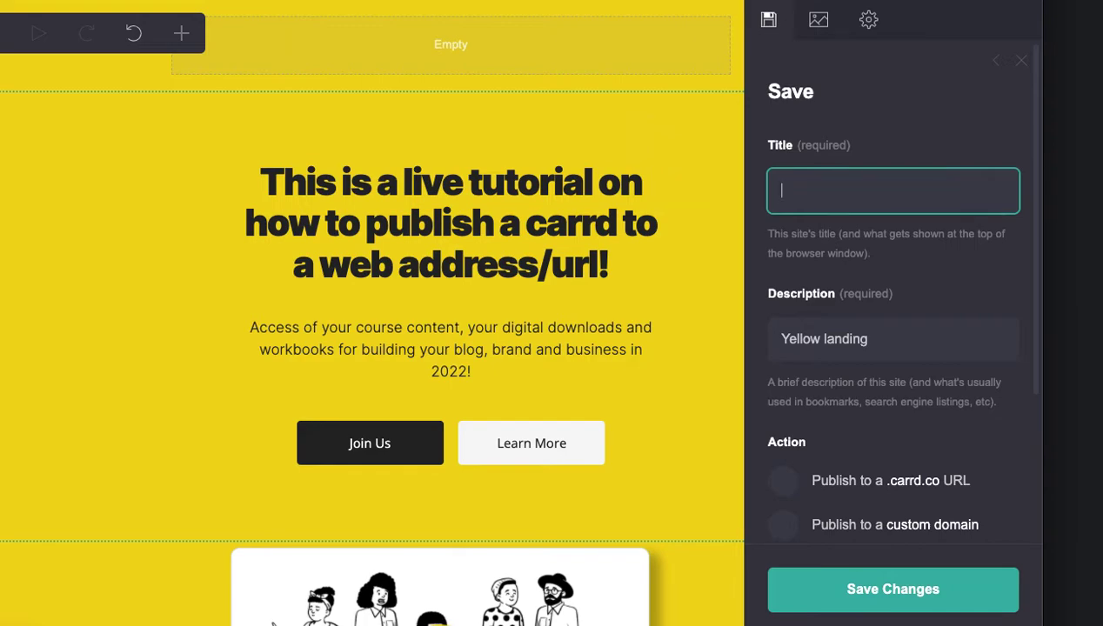
- Set the title to 'A Live CARRD' and the description to 'this is a live url example for youtube'
text(A Live CARRD)
triple_click(907, 343)
key(BackSpace)
text(this is a)
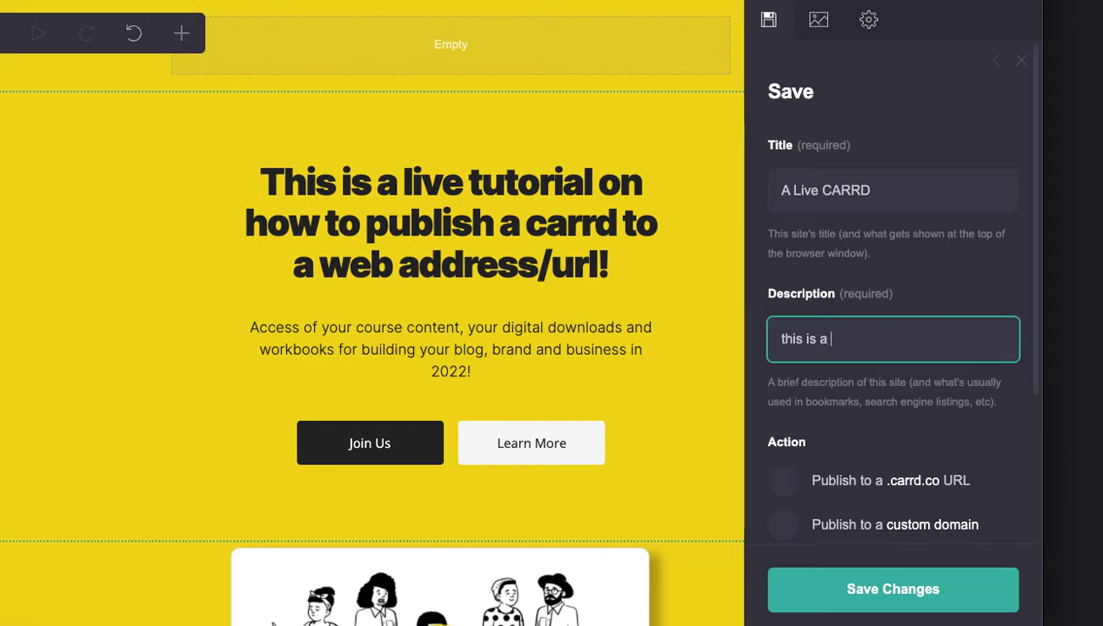
text(live url example for youtube)
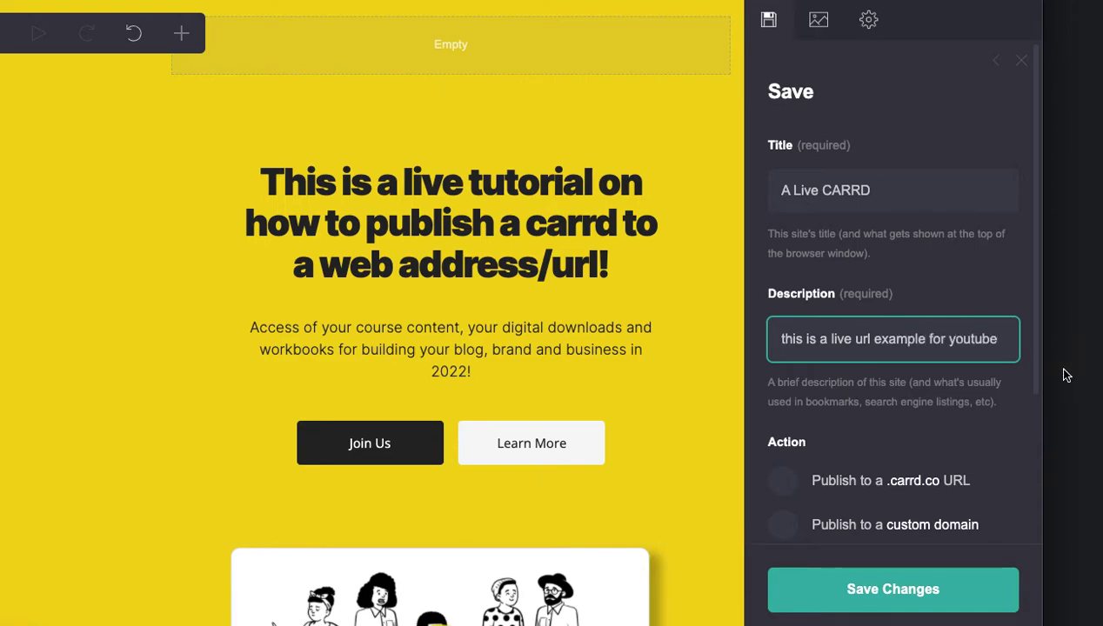
drag(1033, 373, 1026, 527)
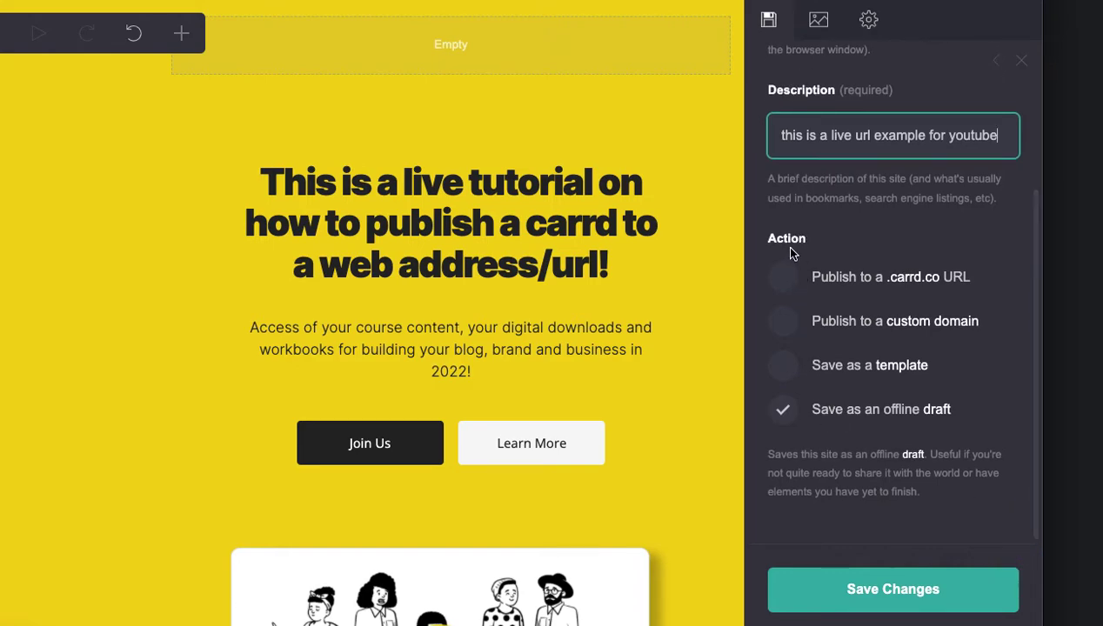
- Publish the site to the .carrd.co address 'livecard' (livecard.carrd.co)
click(782, 277)
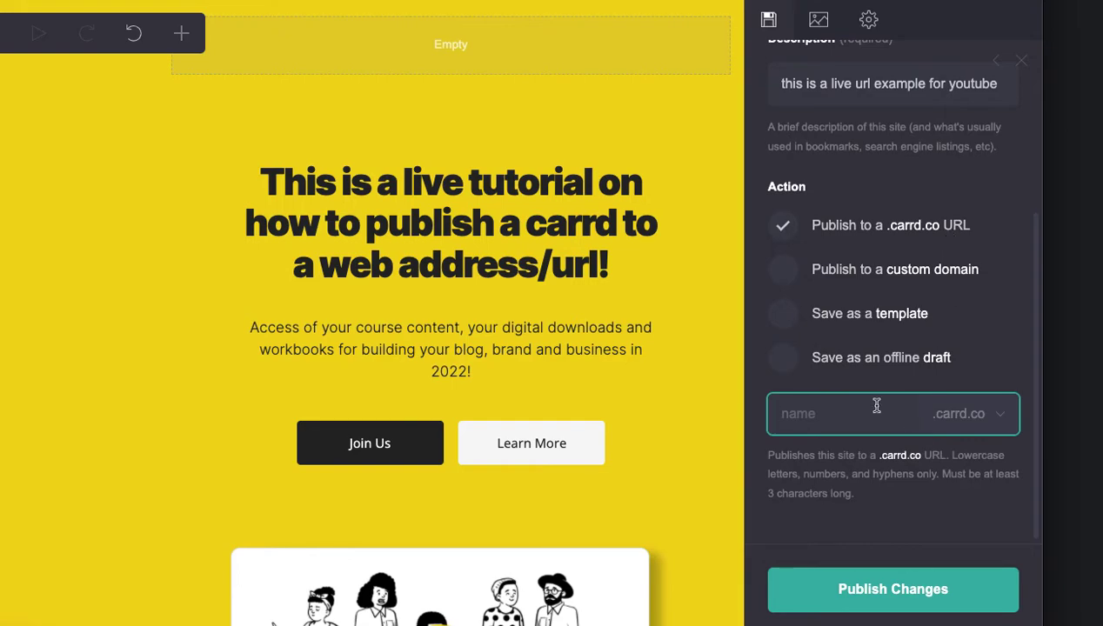
text(livec)
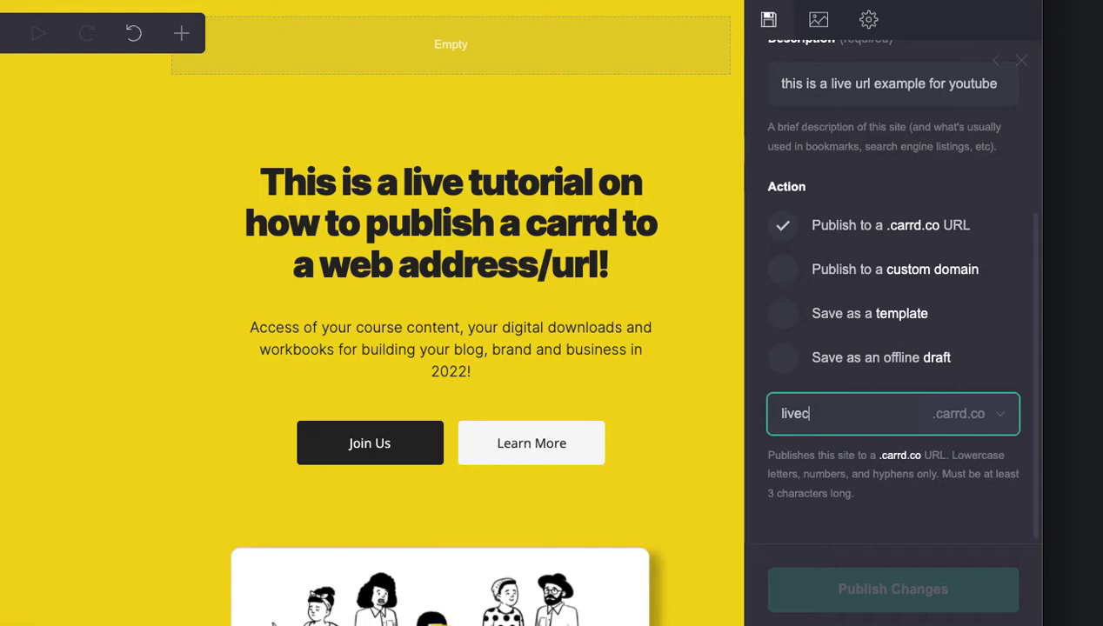
text(arr)
key(BackSpace)
text(d)
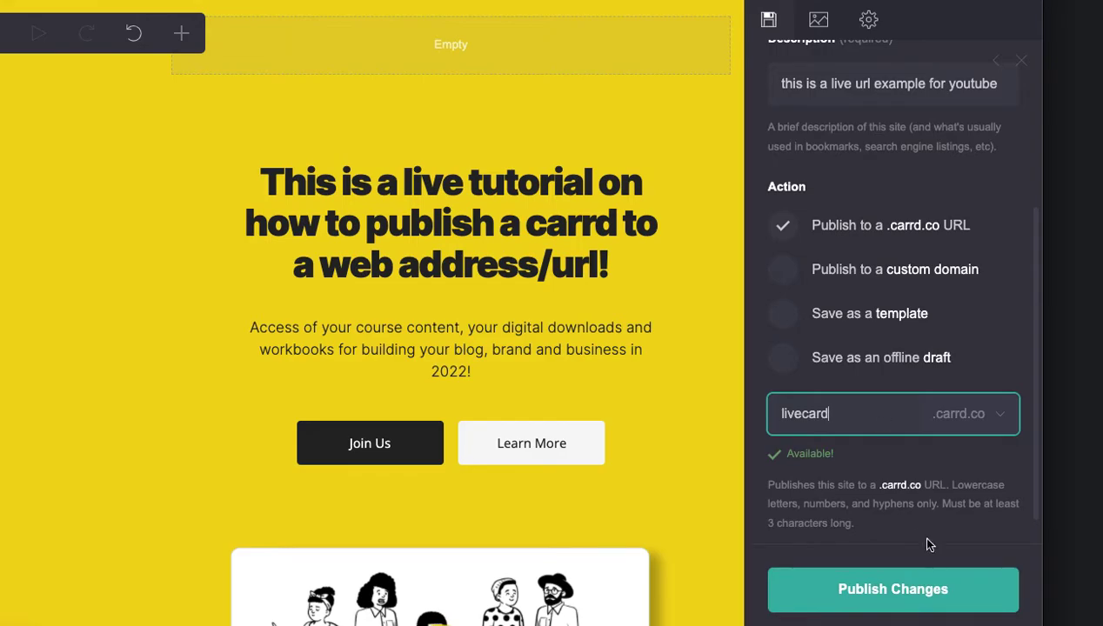
click(933, 599)
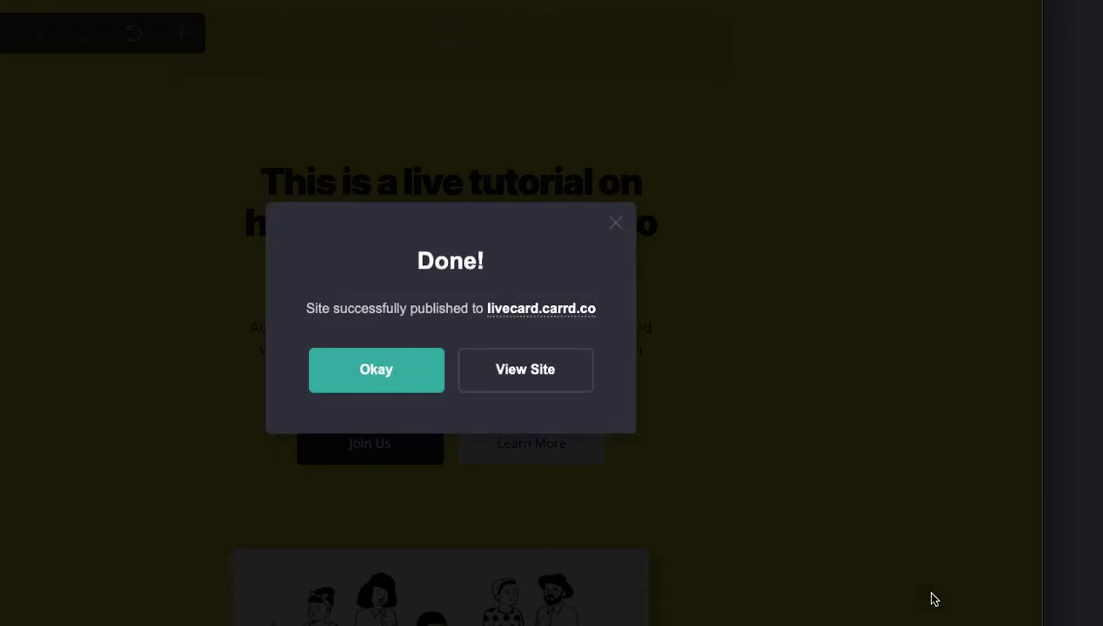
- Open the published livecard.carrd.co site from the Done confirmation
click(557, 316)
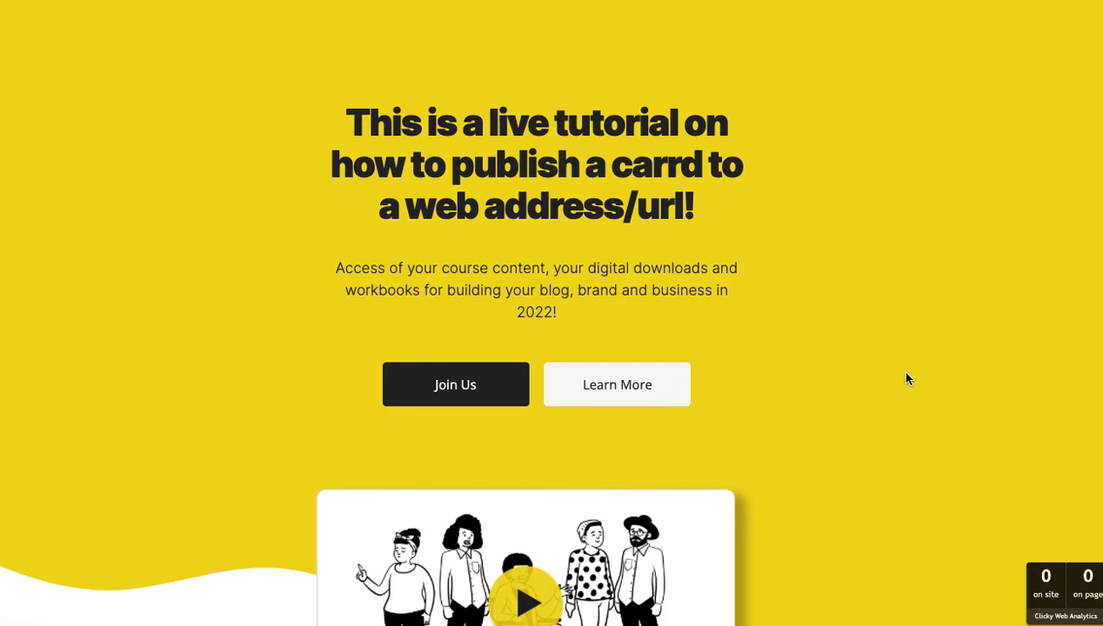
- Scroll through the live site to review the headline, buttons, video and mission statement
scroll(906, 374, down, 7)
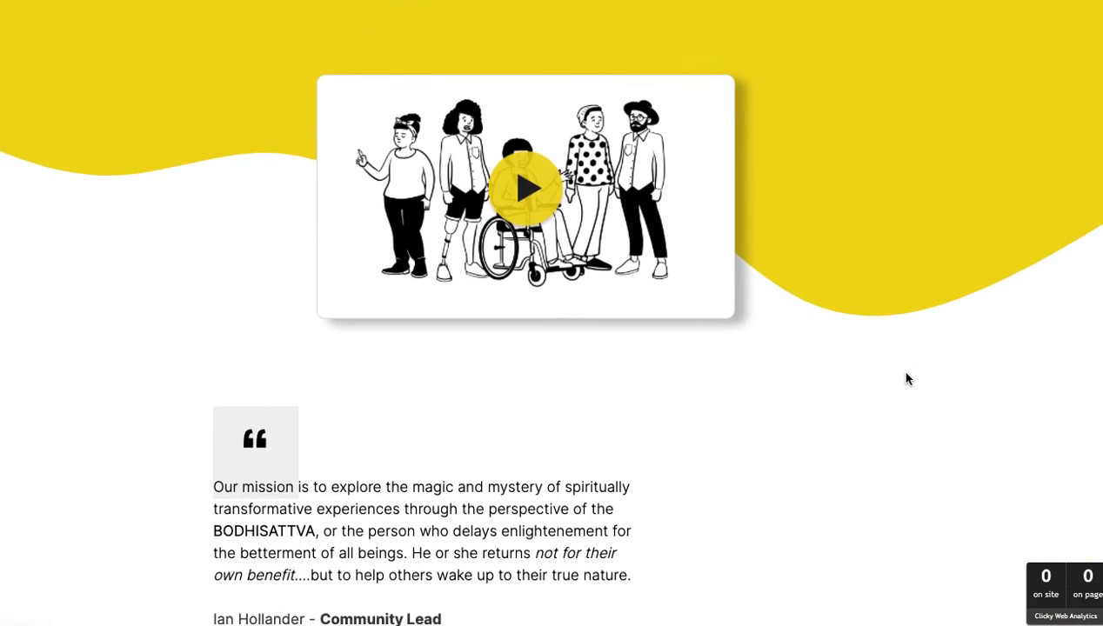
scroll(907, 379, down, 4)
scroll(907, 379, up, 2)
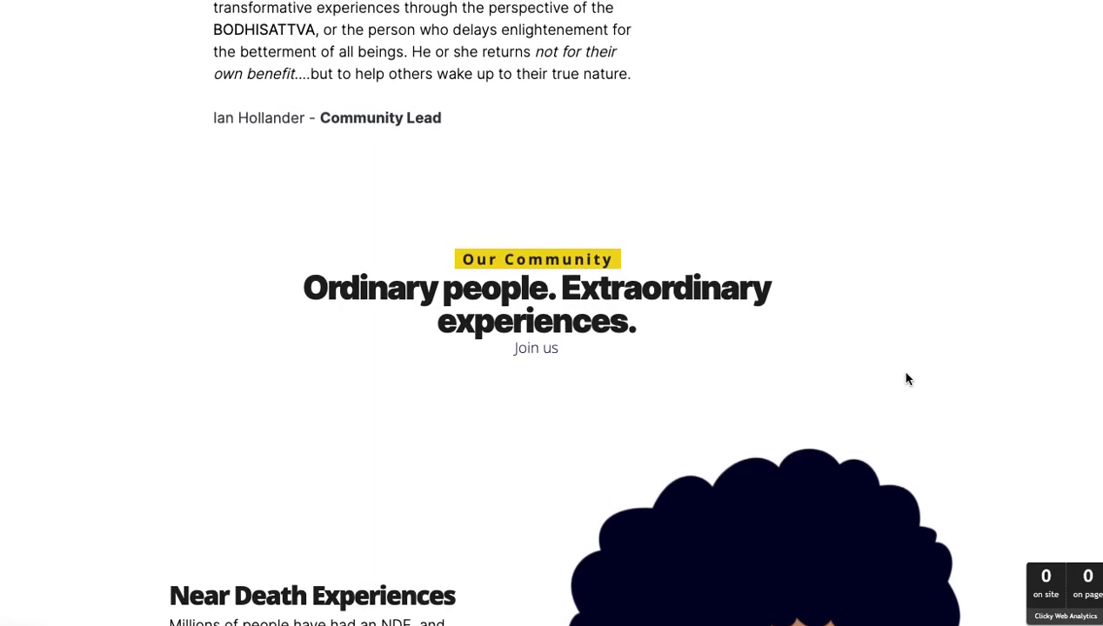
scroll(907, 379, up, 9)
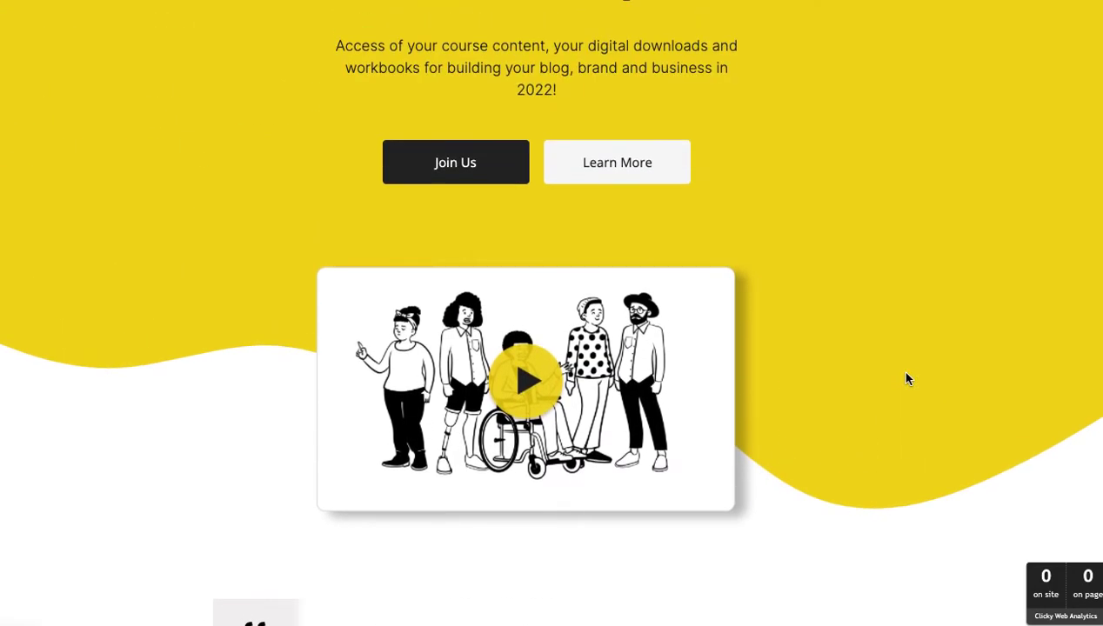
scroll(907, 380, up, 1)
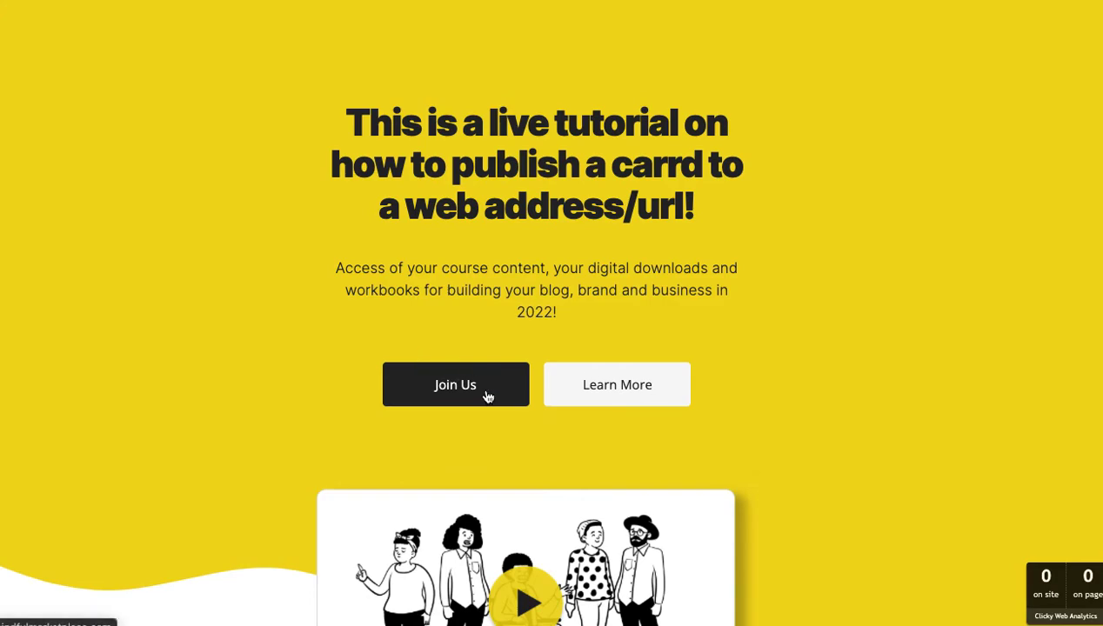
scroll(901, 428, down, 4)
mouse_move(659, 261)
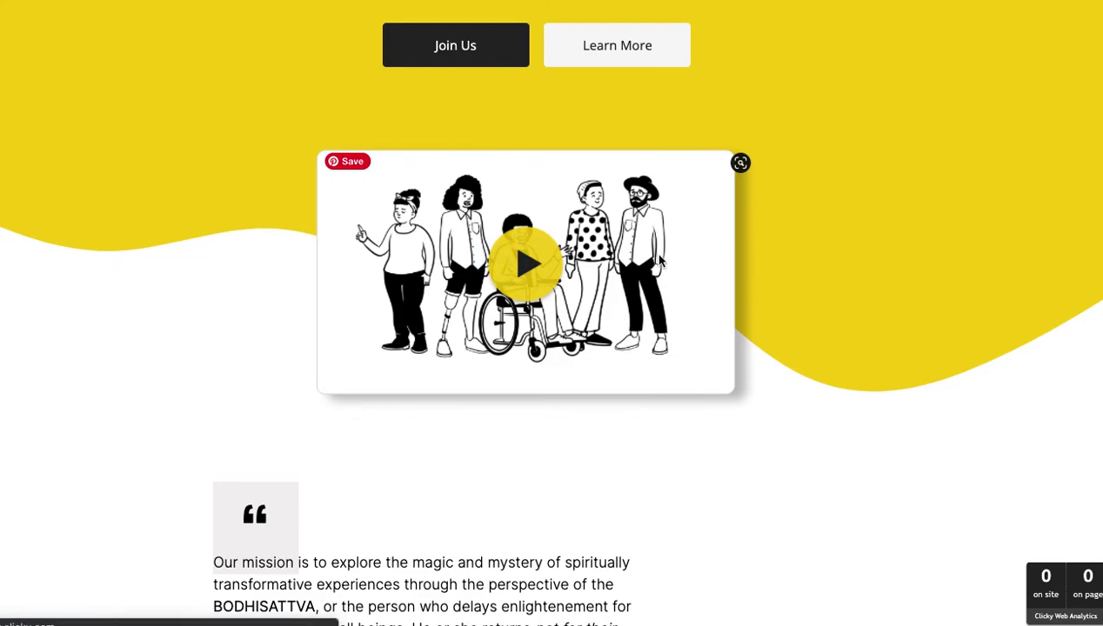